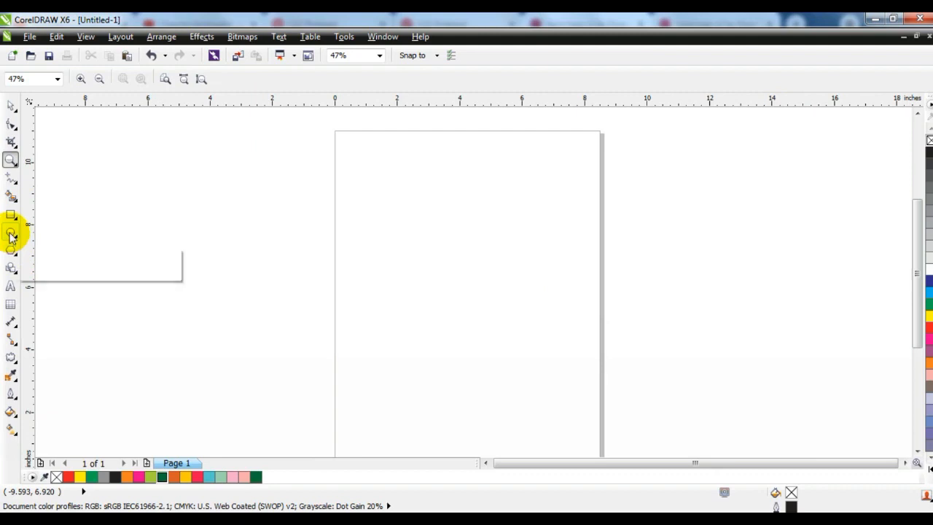
- Draw a circle about 4.9 inches in diameter near the middle of the page
{"action": "left_click", "coordinate": [11, 234]}
{"action": "key", "text": "ctrl"}
{"action": "left_click_drag", "start_coordinate": [371, 203], "coordinate": [469, 355]}
{"action": "left_click", "coordinate": [7, 110]}
{"action": "left_click_drag", "start_coordinate": [444, 299], "coordinate": [451, 298]}
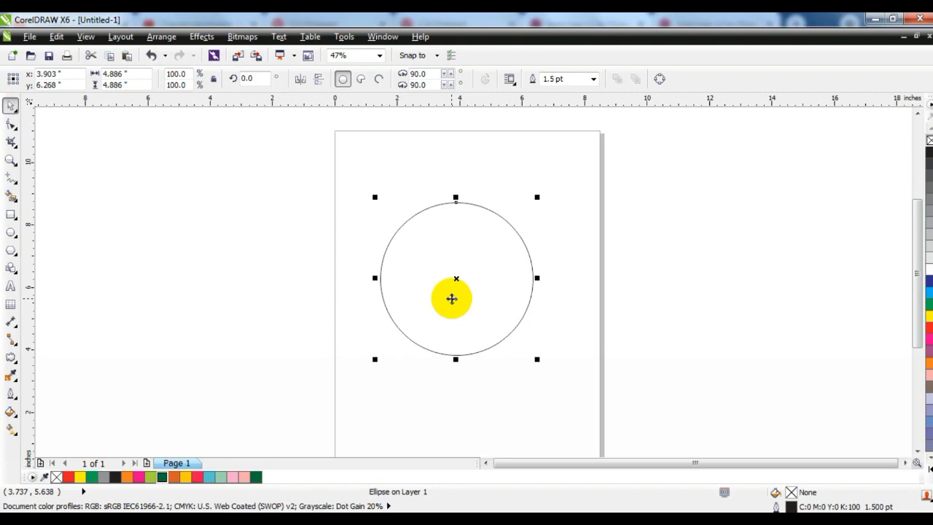
- Draw a five-sided polygon about 5.6 by 5.4 inches beside the page and shift it slightly towards the circle
{"action": "left_click", "coordinate": [11, 250]}
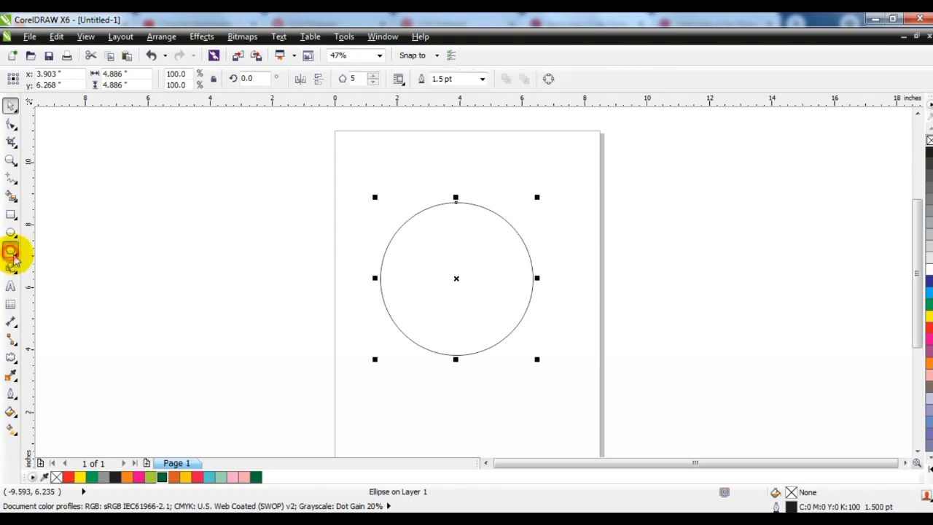
{"action": "left_click_drag", "start_coordinate": [79, 195], "coordinate": [169, 376]}
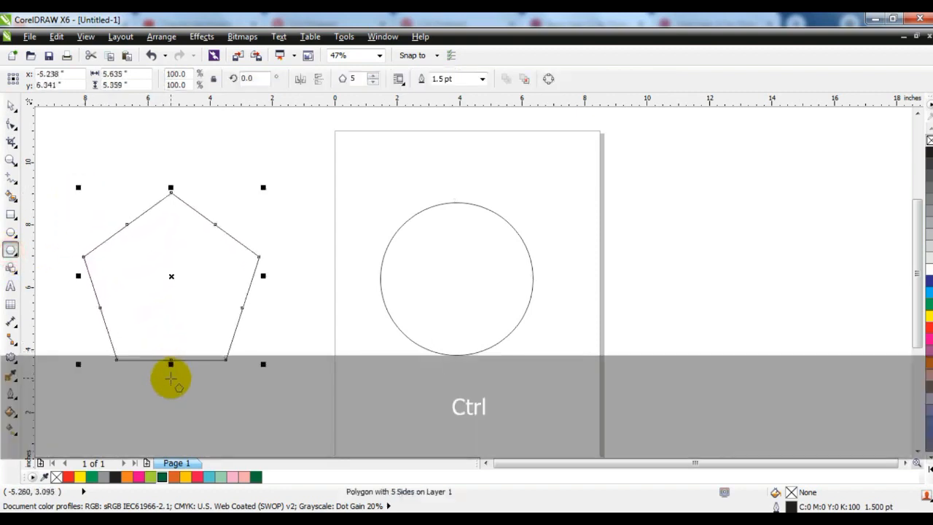
{"action": "left_click", "coordinate": [11, 106]}
{"action": "left_click_drag", "start_coordinate": [162, 264], "coordinate": [189, 269]}
- Set the polygon's number of sides to 6
{"action": "left_click", "coordinate": [10, 160]}
{"action": "left_click_drag", "start_coordinate": [54, 164], "coordinate": [304, 338]}
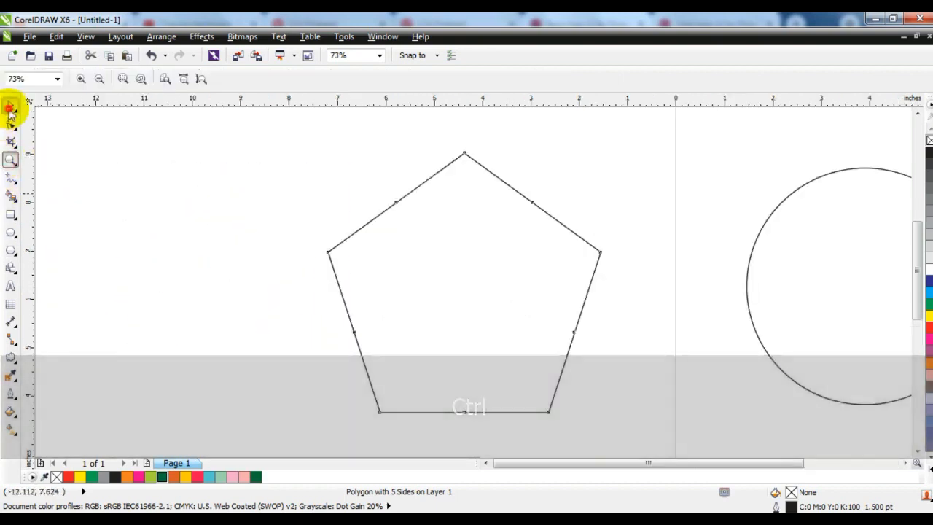
{"action": "left_click", "coordinate": [10, 107]}
{"action": "left_click", "coordinate": [373, 77]}
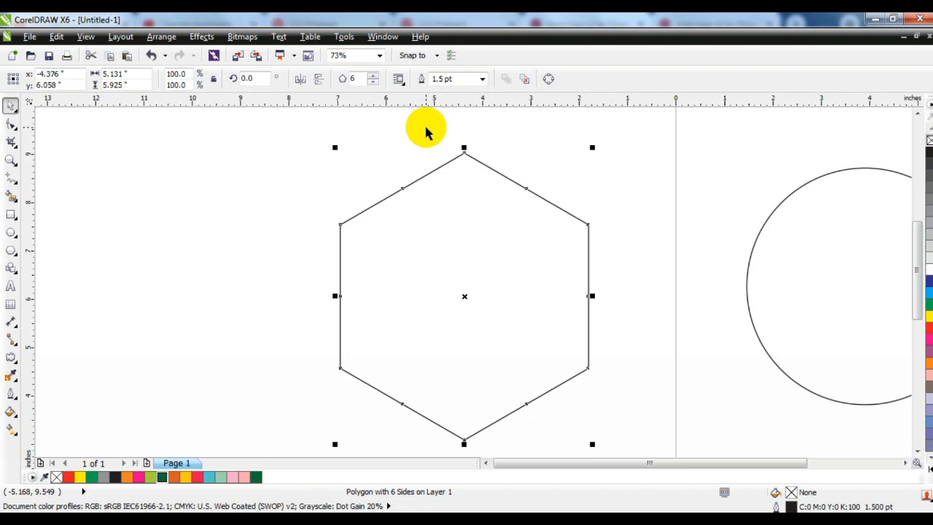
- Reshape the hexagon into a six-pointed star by pulling its top corner node inward, close to the centre
{"action": "left_click", "coordinate": [10, 123]}
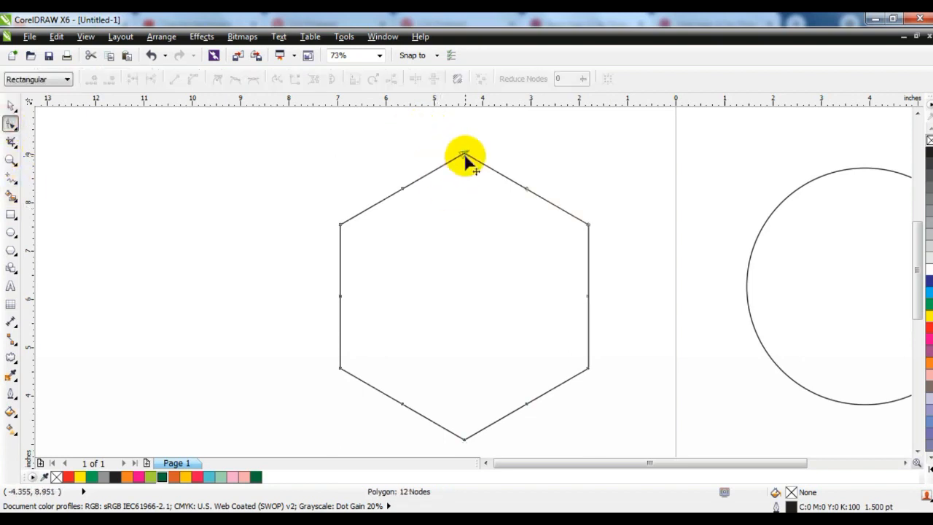
{"action": "left_click_drag", "start_coordinate": [464, 156], "coordinate": [453, 267]}
{"action": "left_click", "coordinate": [11, 106]}
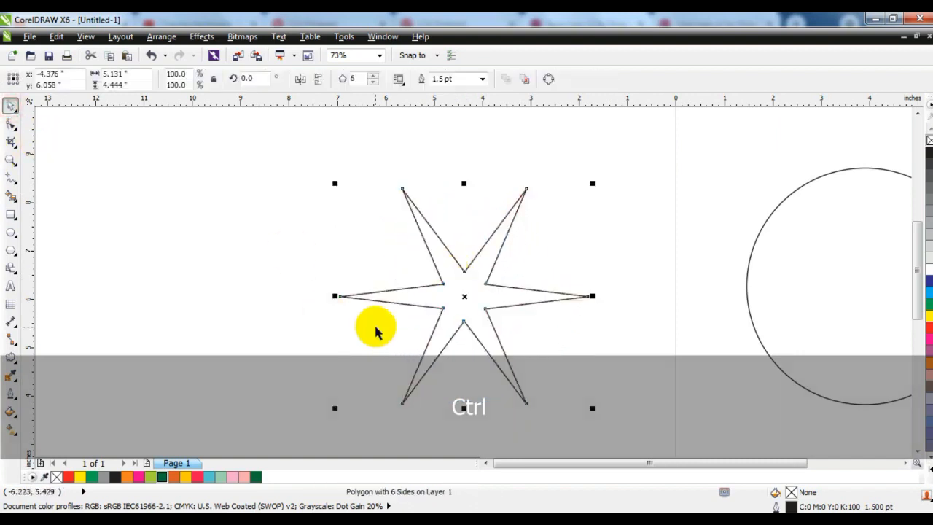
- Align the star to the circle's centre, both horizontally and vertically
{"action": "left_click", "coordinate": [788, 281], "text": "shift"}
{"action": "key", "text": "c"}
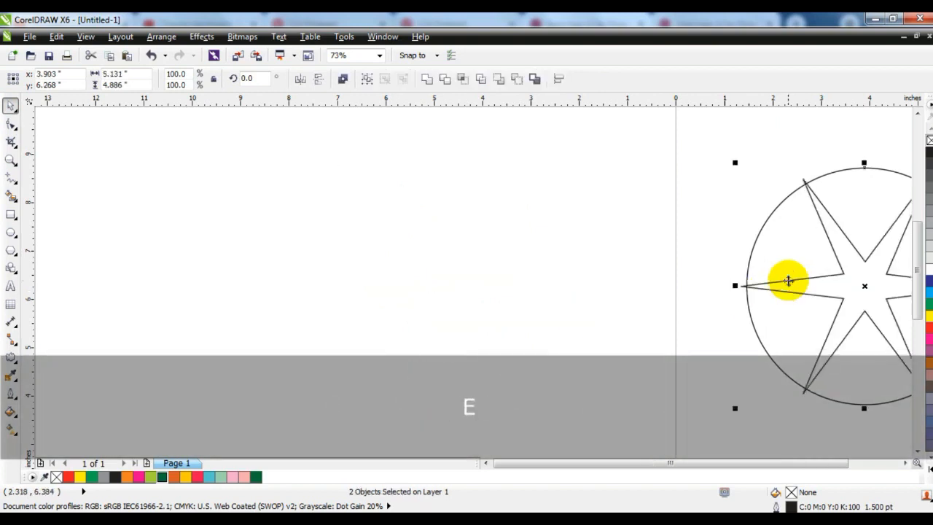
{"action": "key", "text": "shift+F2"}
{"action": "key", "text": "Escape"}
- Enlarge the star proportionally from its centre to about 5.9 by 5.1 inches so its points extend beyond the circle
{"action": "left_click", "coordinate": [603, 286]}
{"action": "key", "text": "F3"}
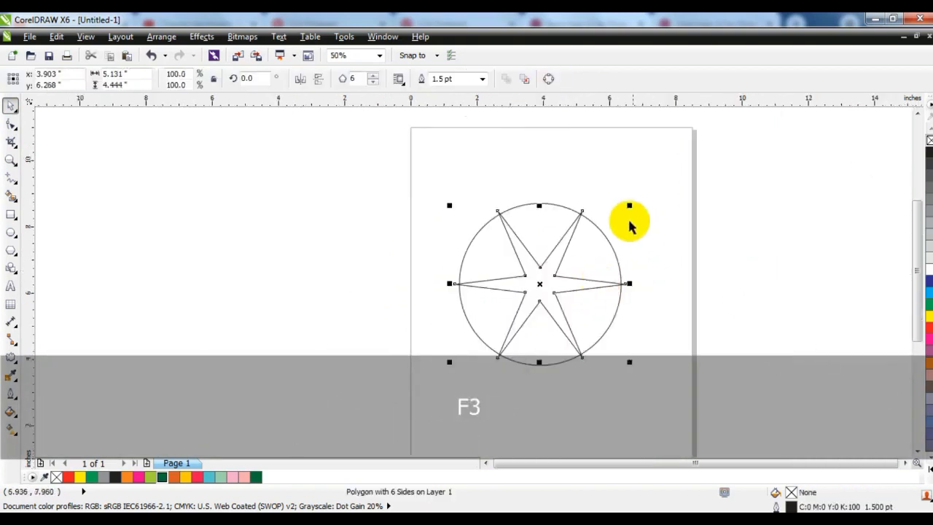
{"action": "left_click_drag", "start_coordinate": [629, 203], "coordinate": [640, 194]}
{"action": "left_click", "coordinate": [11, 161]}
{"action": "left_click_drag", "start_coordinate": [341, 179], "coordinate": [714, 389]}
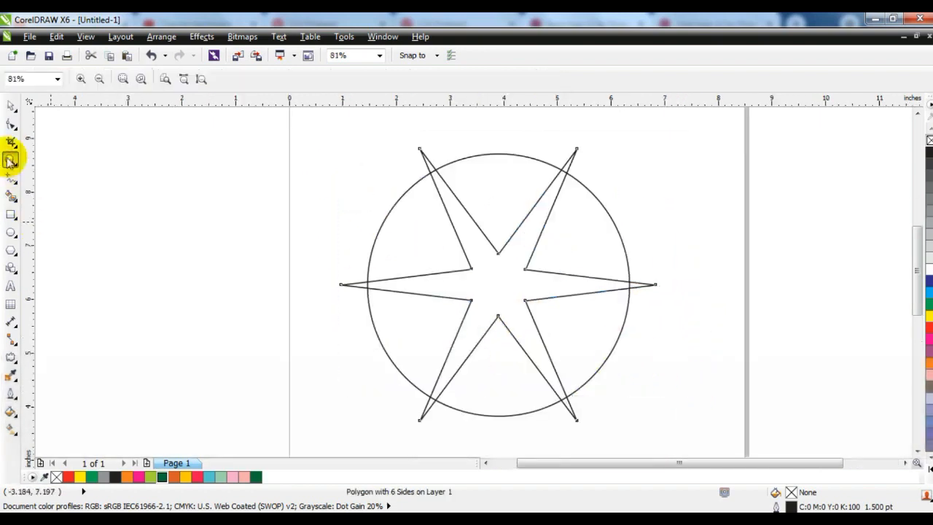
{"action": "left_click", "coordinate": [7, 108]}
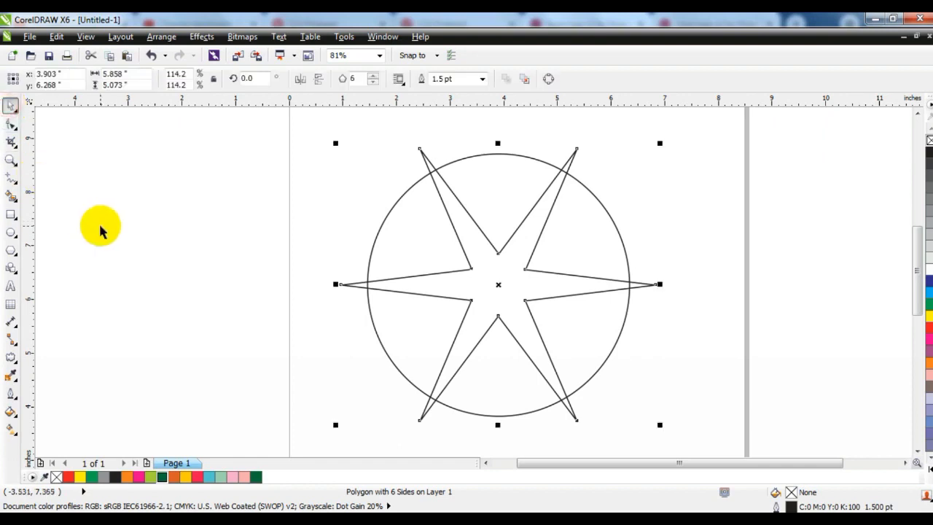
- Twist the star clockwise around its centre into a six-armed swirl with the Twister distortion, using an additional angle of about 347 degrees
{"action": "left_click", "coordinate": [11, 357]}
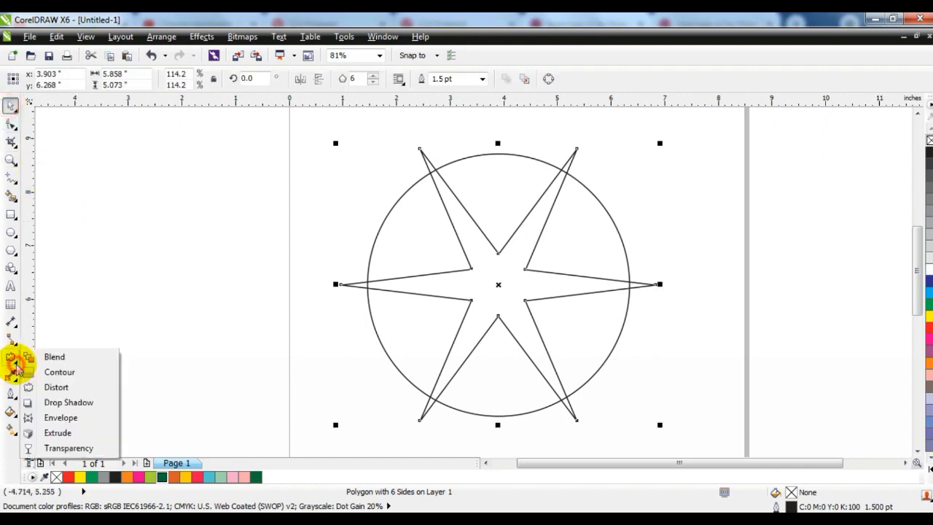
{"action": "left_click", "coordinate": [51, 389]}
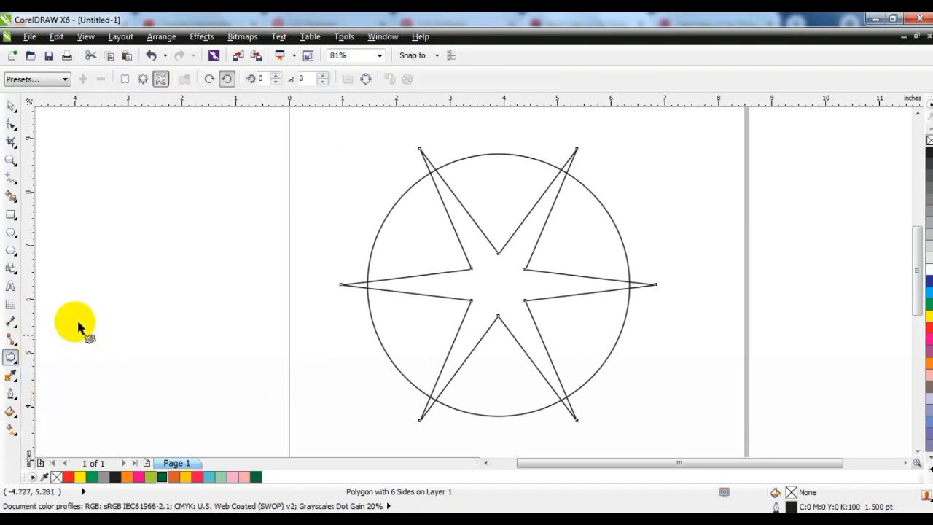
{"action": "left_click_drag", "start_coordinate": [498, 287], "coordinate": [551, 275]}
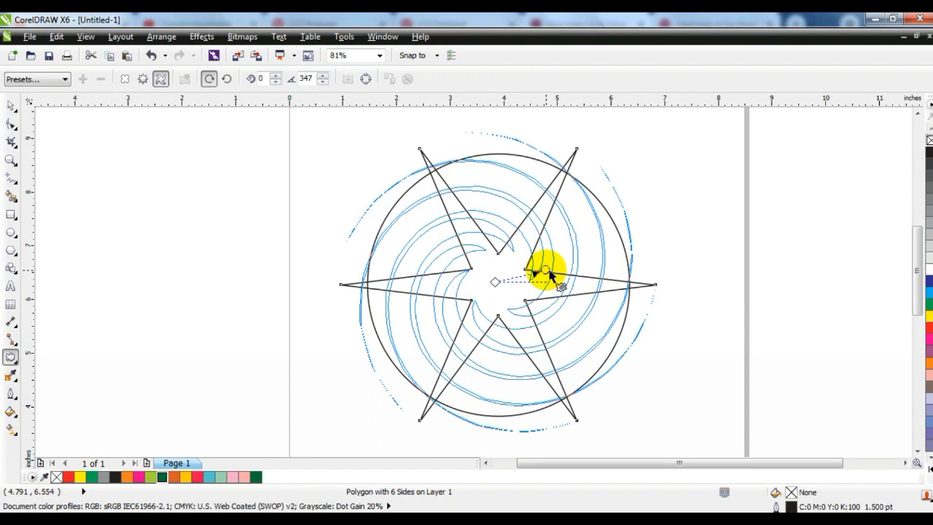
{"action": "left_click_drag", "start_coordinate": [551, 275], "coordinate": [549, 274]}
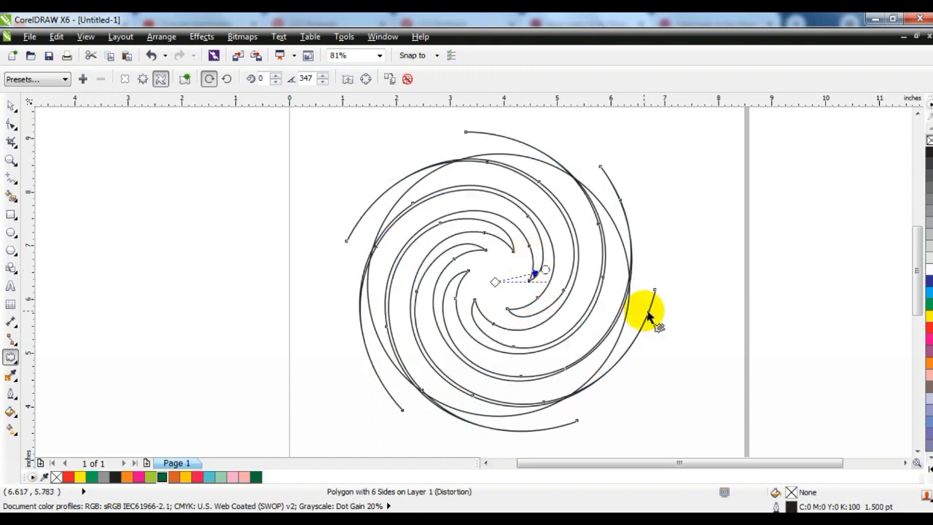
{"action": "left_click", "coordinate": [11, 107]}
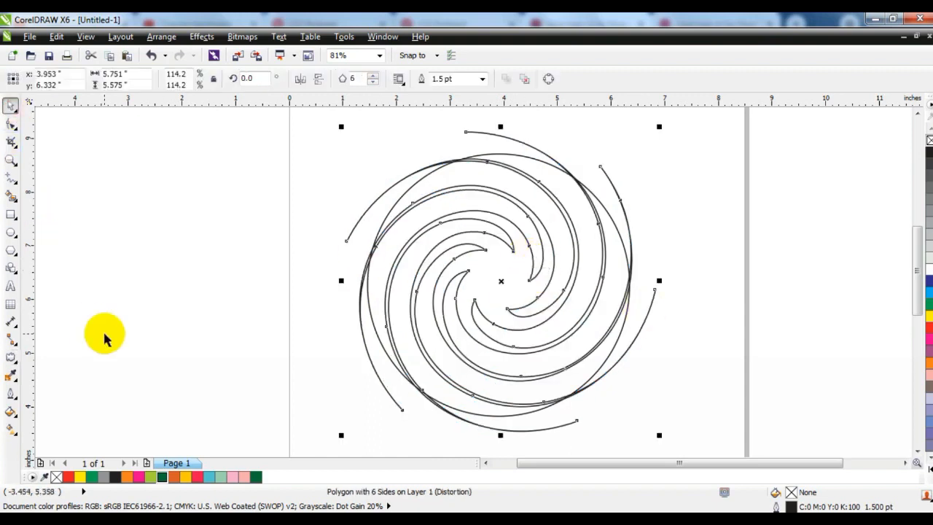
- Fillet the corners of the twisted star with a 0.04-inch radius
{"action": "left_click", "coordinate": [383, 37]}
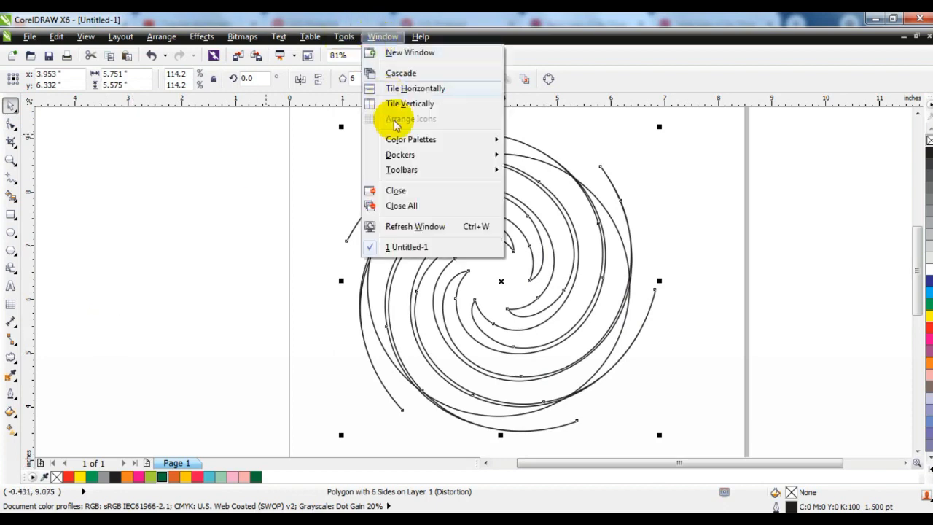
{"action": "mouse_move", "coordinate": [397, 154]}
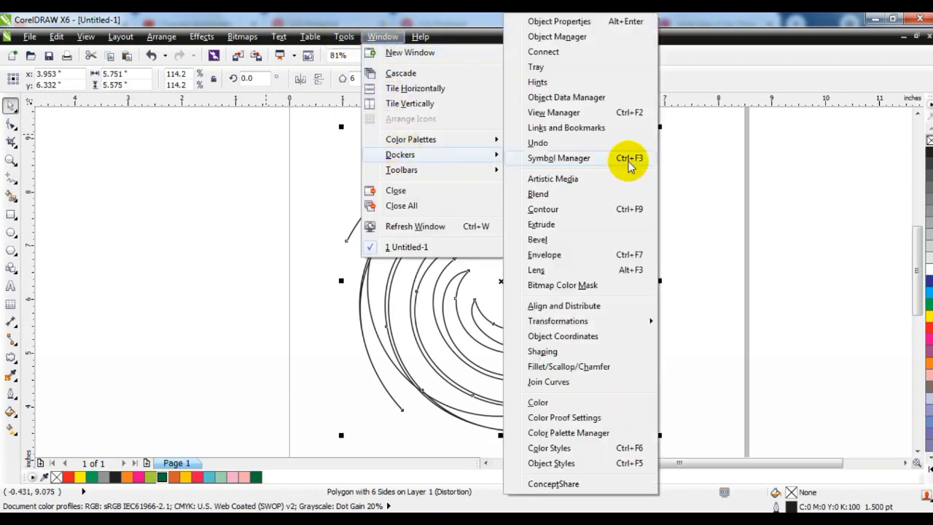
{"action": "left_click", "coordinate": [563, 364]}
{"action": "left_click", "coordinate": [755, 135]}
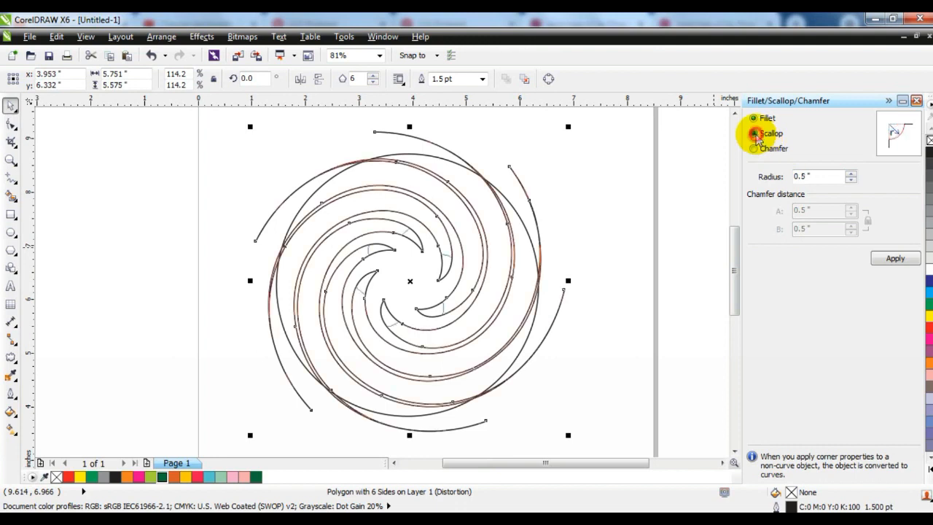
{"action": "left_click", "coordinate": [755, 120]}
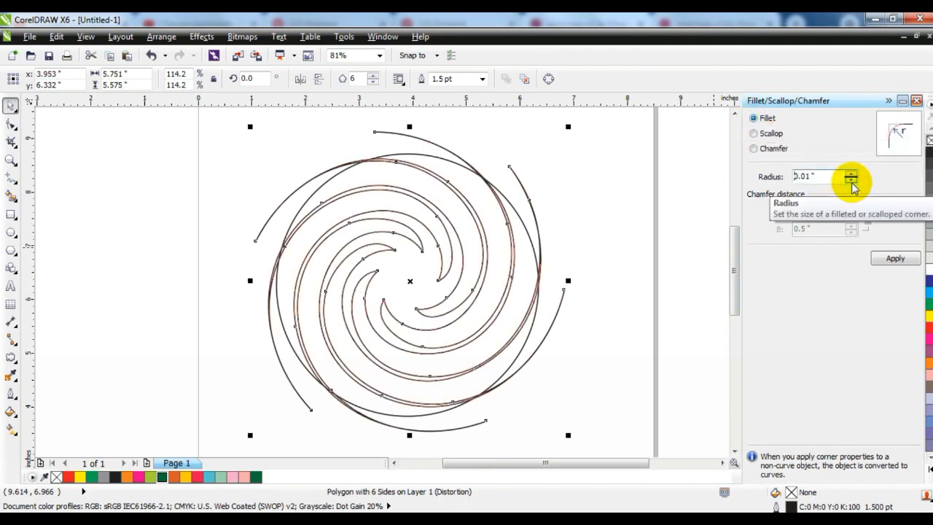
{"action": "left_click", "coordinate": [851, 174]}
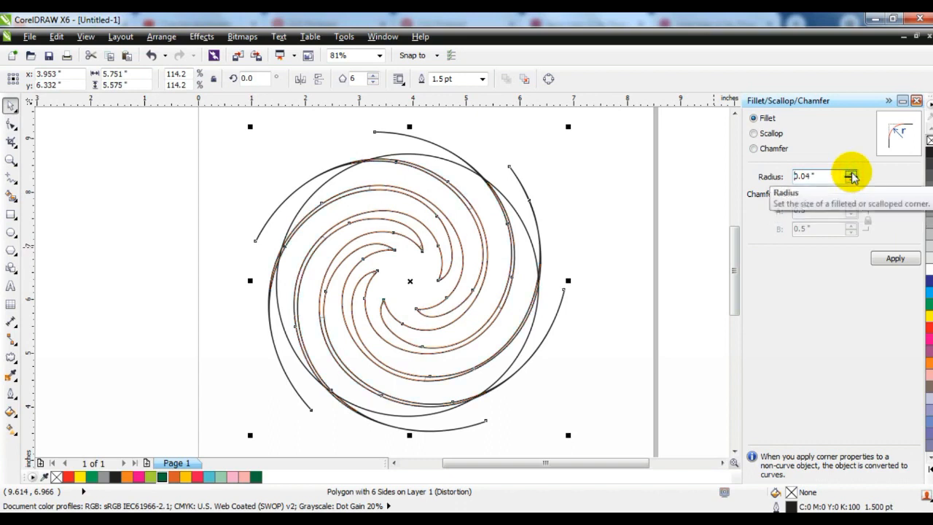
{"action": "left_click", "coordinate": [895, 258]}
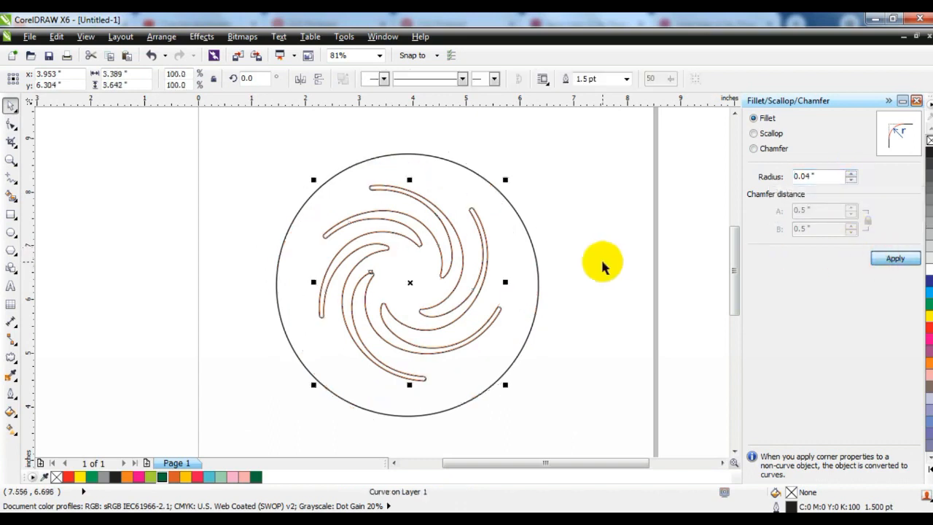
- Enlarge the filleted swirl from its centre to about 4.8 by 5.2 inches and nudge it into the centre of the circle
{"action": "left_click_drag", "start_coordinate": [508, 180], "coordinate": [546, 137]}
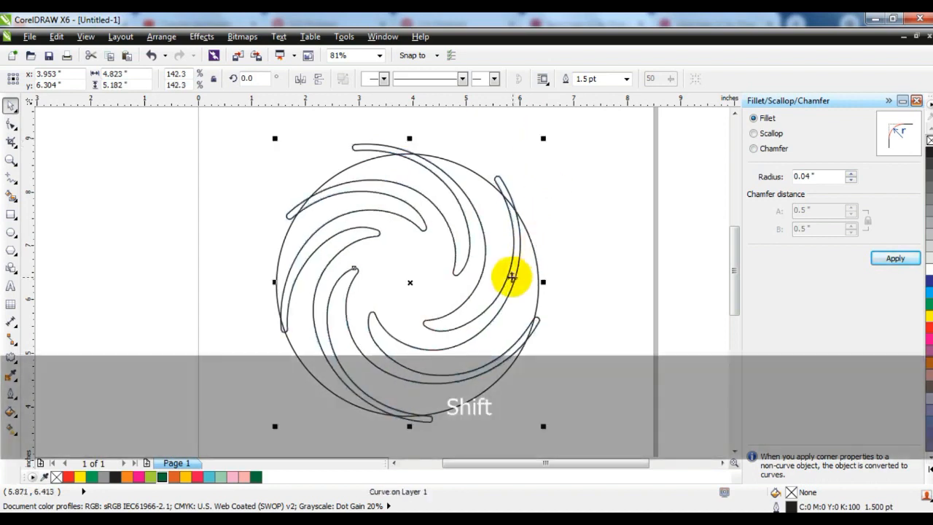
{"action": "left_click_drag", "start_coordinate": [409, 289], "coordinate": [408, 291]}
{"action": "left_click", "coordinate": [592, 286]}
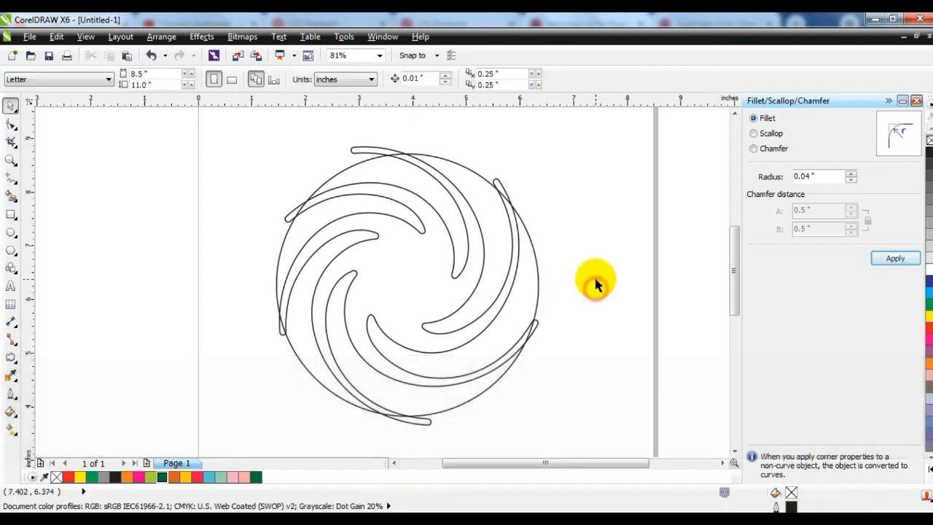
- Create filled shapes from the six curved regions between the swirl arms and the circle with Smart Fill
{"action": "left_click", "coordinate": [11, 195]}
{"action": "left_click", "coordinate": [383, 206]}
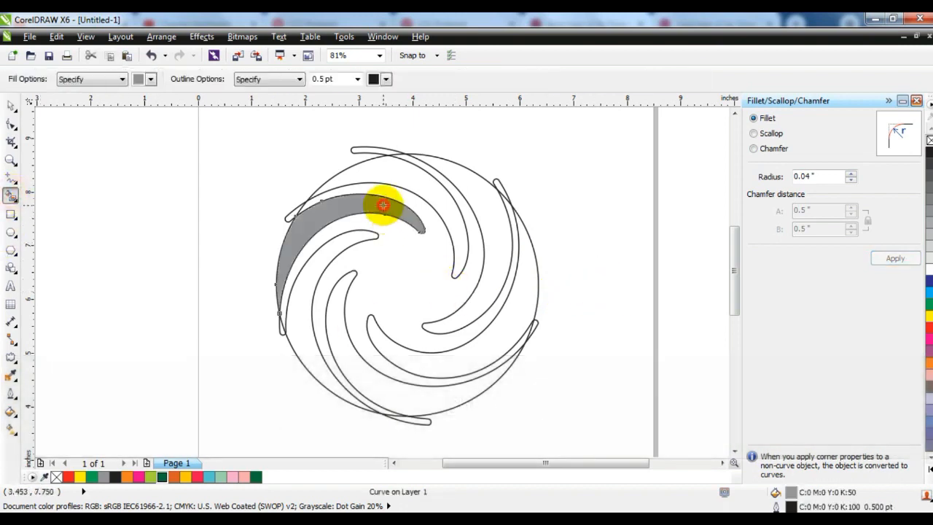
{"action": "left_click", "coordinate": [424, 197]}
{"action": "left_click", "coordinate": [493, 233]}
{"action": "left_click", "coordinate": [521, 312]}
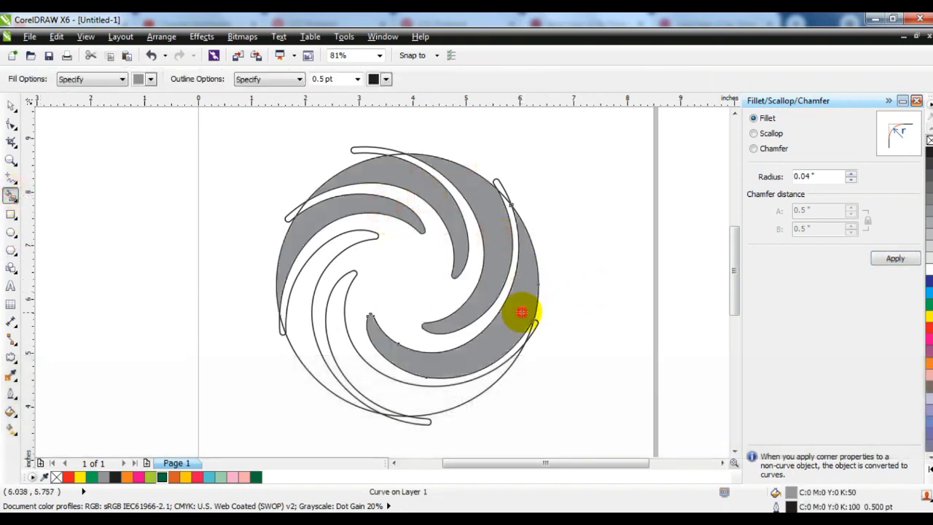
{"action": "left_click", "coordinate": [420, 401]}
{"action": "left_click", "coordinate": [306, 318]}
- Delete the original swirl outline and the circle, leaving the six filled blades, and close the fillet settings
{"action": "left_click", "coordinate": [11, 106]}
{"action": "left_click", "coordinate": [91, 199]}
{"action": "left_click", "coordinate": [352, 154]}
{"action": "key", "text": "Delete"}
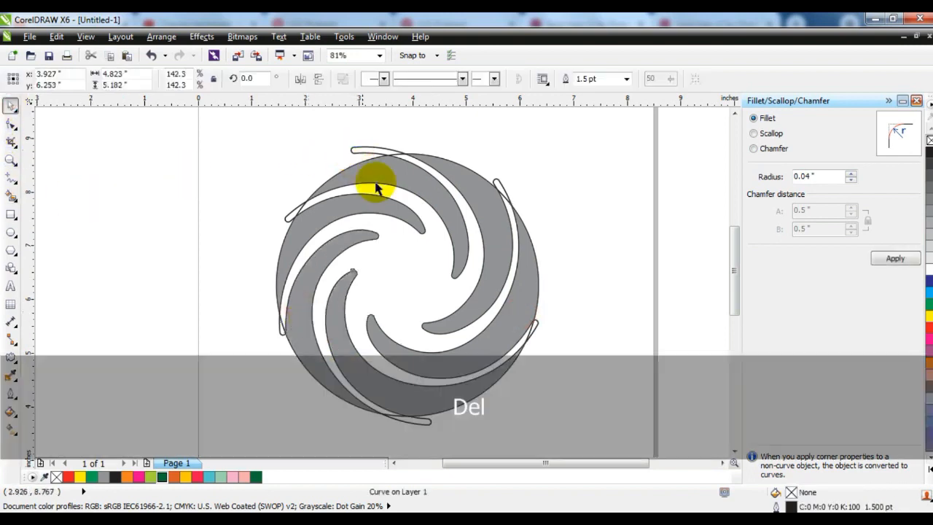
{"action": "left_click_drag", "start_coordinate": [400, 155], "coordinate": [658, 194]}
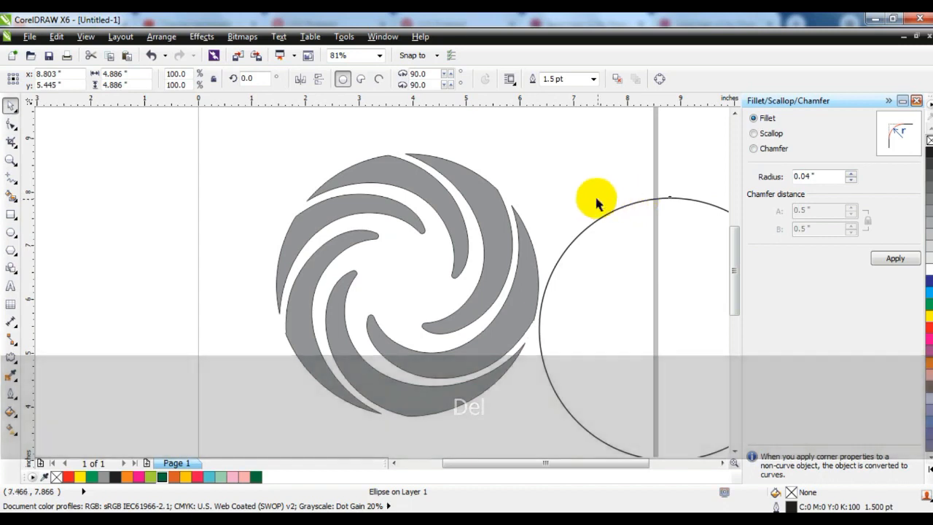
{"action": "key", "text": "Delete"}
{"action": "left_click", "coordinate": [917, 101]}
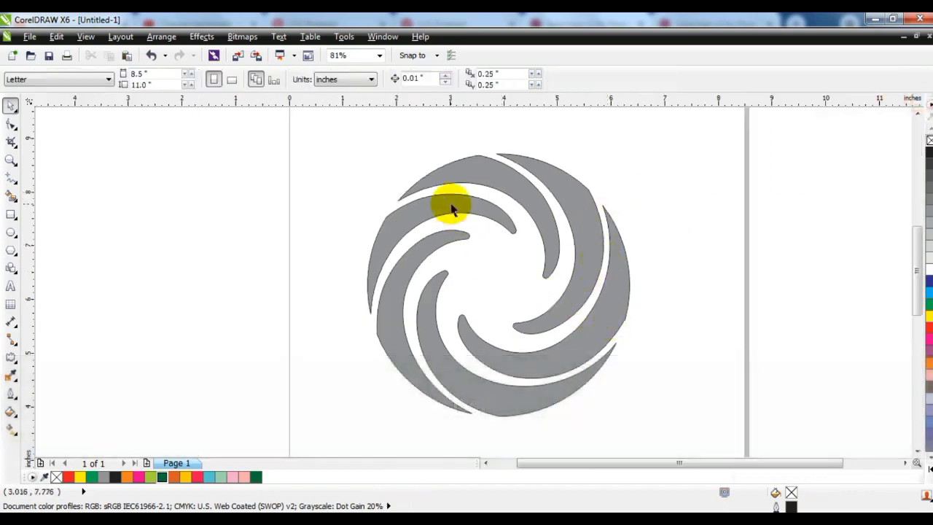
- Fill the upper-left blade with light green, the top blade with green and the upper-right blade with dark green
{"action": "left_click", "coordinate": [452, 209]}
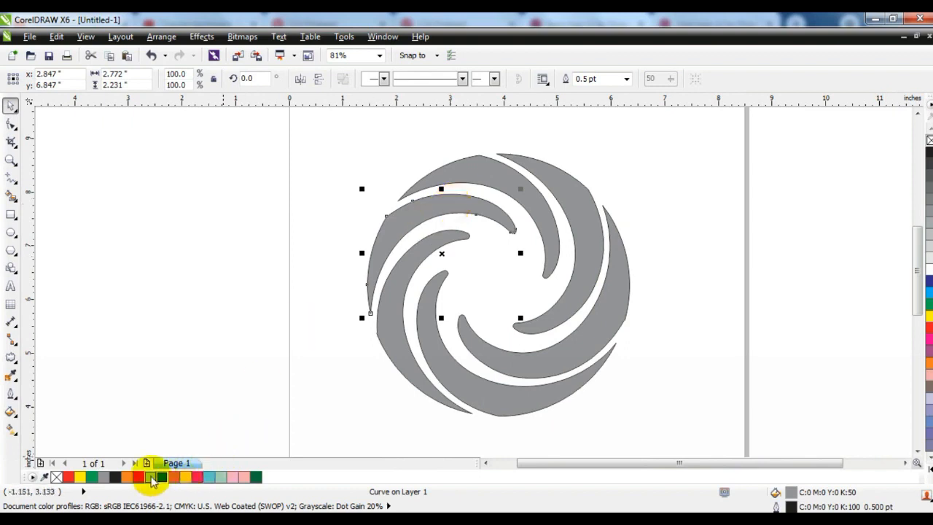
{"action": "left_click", "coordinate": [150, 477]}
{"action": "left_click", "coordinate": [496, 183]}
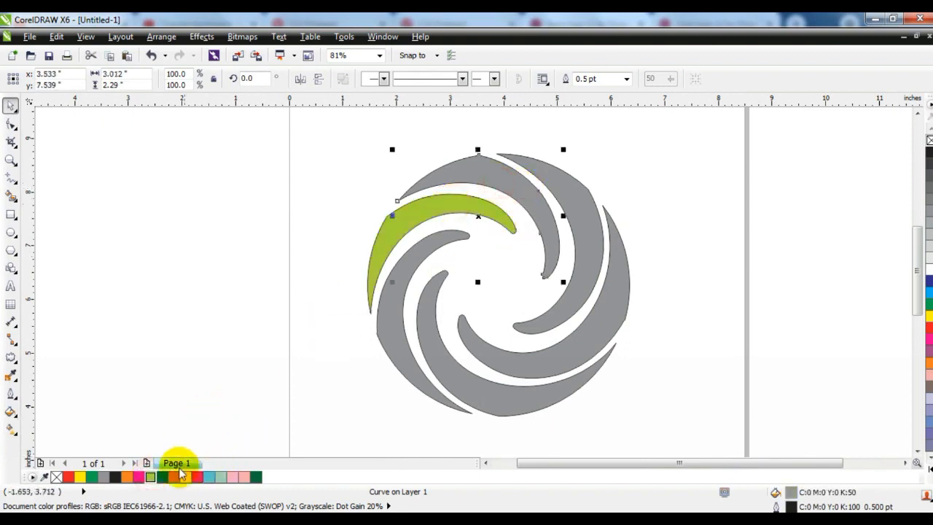
{"action": "left_click", "coordinate": [92, 476]}
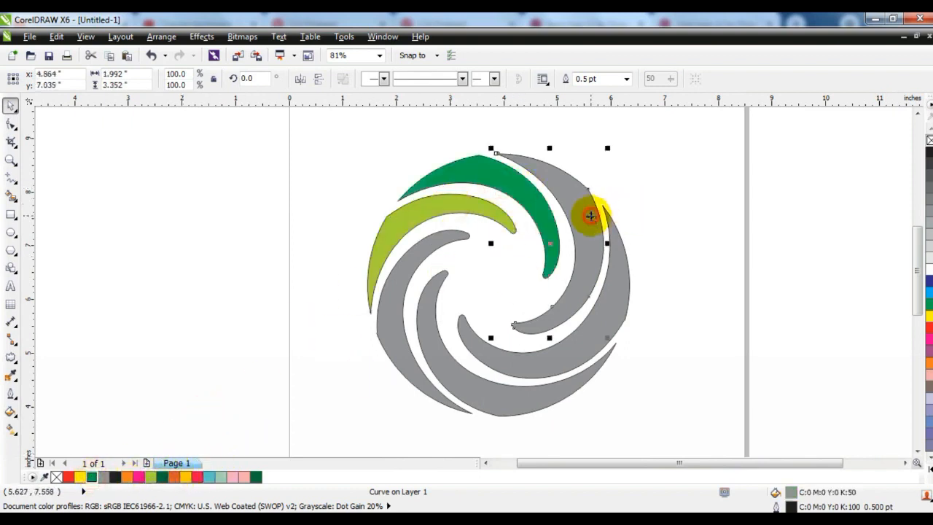
{"action": "left_click", "coordinate": [93, 477]}
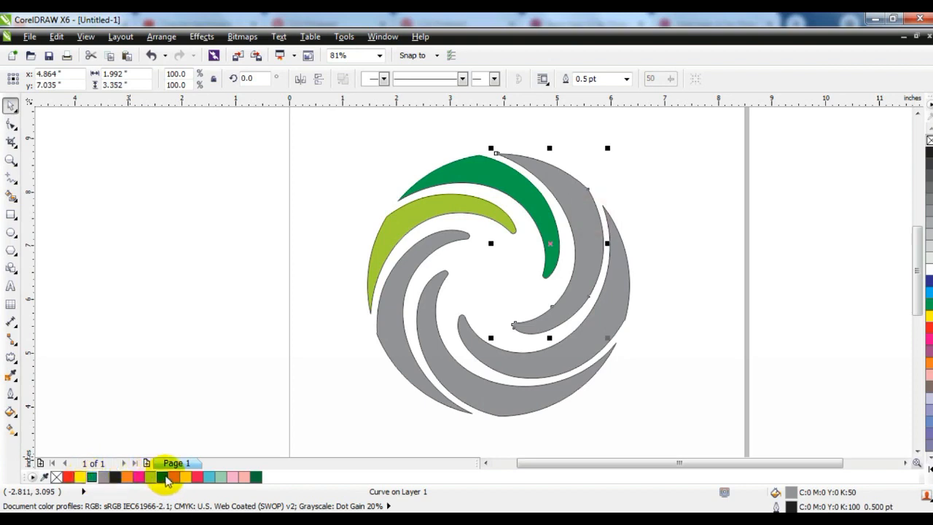
{"action": "left_click", "coordinate": [163, 478]}
{"action": "left_click", "coordinate": [224, 362]}
- Fill the lower-right blade with dark orange, the bottom blade with orange and the lower-left blade with yellow-orange
{"action": "left_click", "coordinate": [528, 370]}
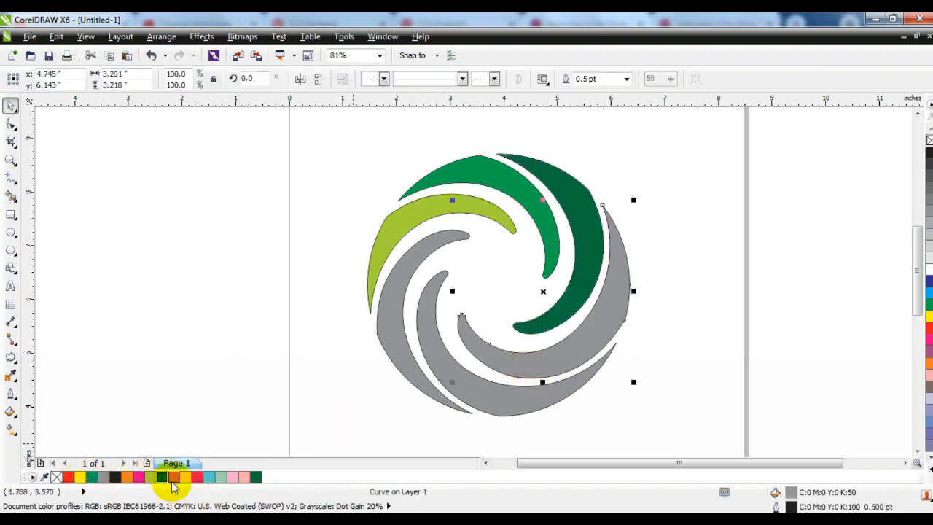
{"action": "left_click", "coordinate": [173, 477]}
{"action": "left_click", "coordinate": [520, 400]}
{"action": "left_click", "coordinate": [126, 477]}
{"action": "left_click", "coordinate": [416, 399]}
{"action": "left_click", "coordinate": [186, 477]}
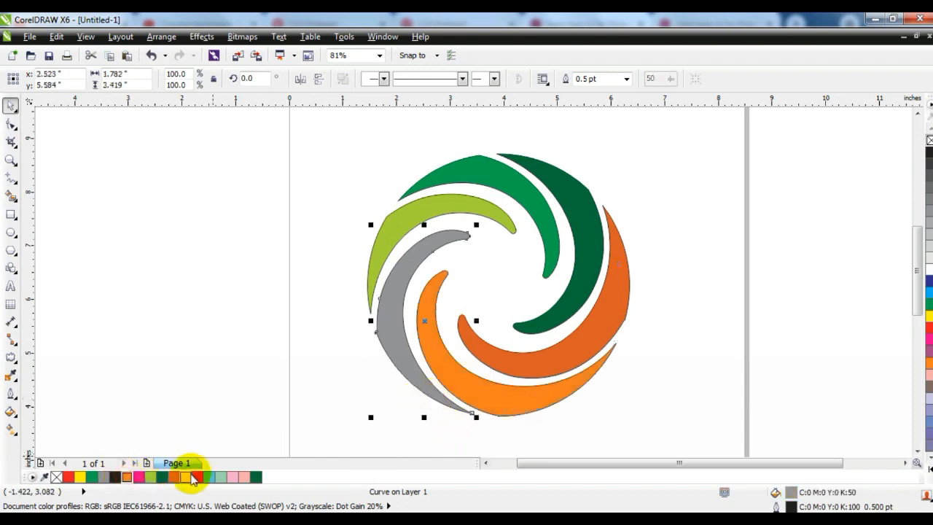
- Remove the outlines from all six blades and move the swirl straight down about 0.67 inches
{"action": "key", "text": "F3"}
{"action": "left_click_drag", "start_coordinate": [377, 210], "coordinate": [535, 379]}
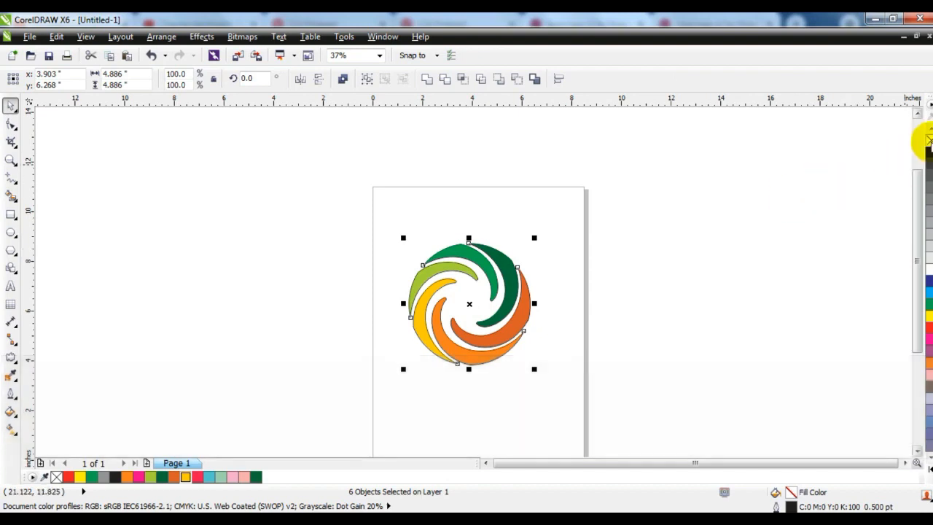
{"action": "right_click", "coordinate": [927, 139]}
{"action": "left_click", "coordinate": [700, 307]}
{"action": "left_click_drag", "start_coordinate": [377, 231], "coordinate": [573, 379]}
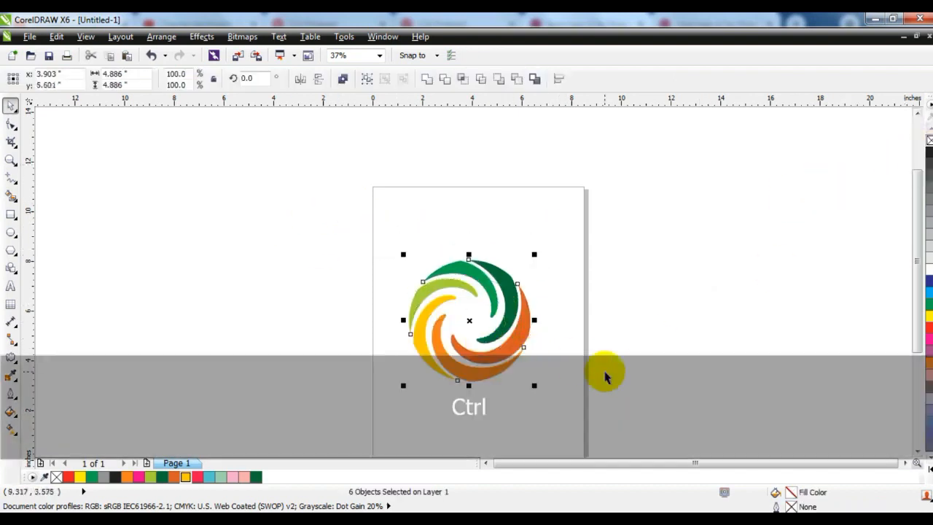
{"action": "left_click", "coordinate": [605, 375]}
- Draw a vertical line about 1.9 inches long above the swirl and close it with a second segment back to its start
{"action": "left_click", "coordinate": [10, 159]}
{"action": "left_click_drag", "start_coordinate": [373, 197], "coordinate": [629, 383]}
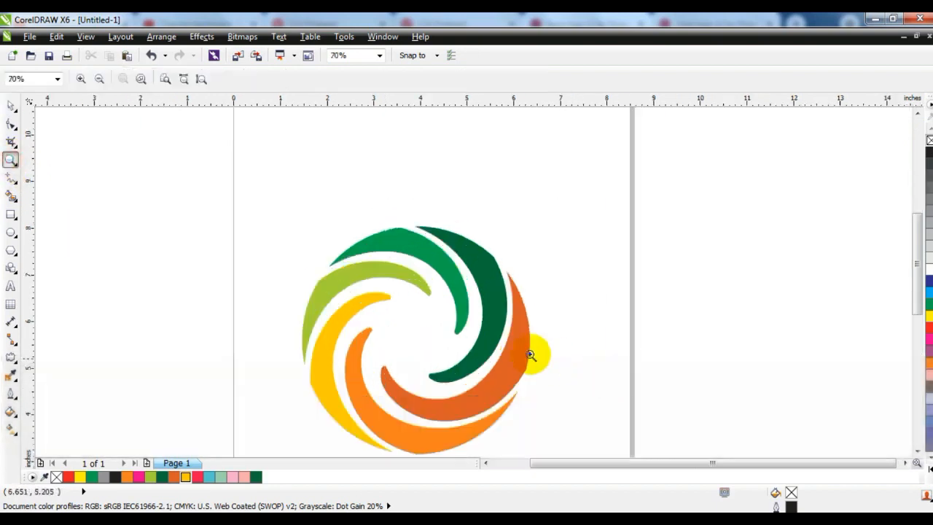
{"action": "left_click", "coordinate": [11, 179]}
{"action": "left_click", "coordinate": [417, 210]}
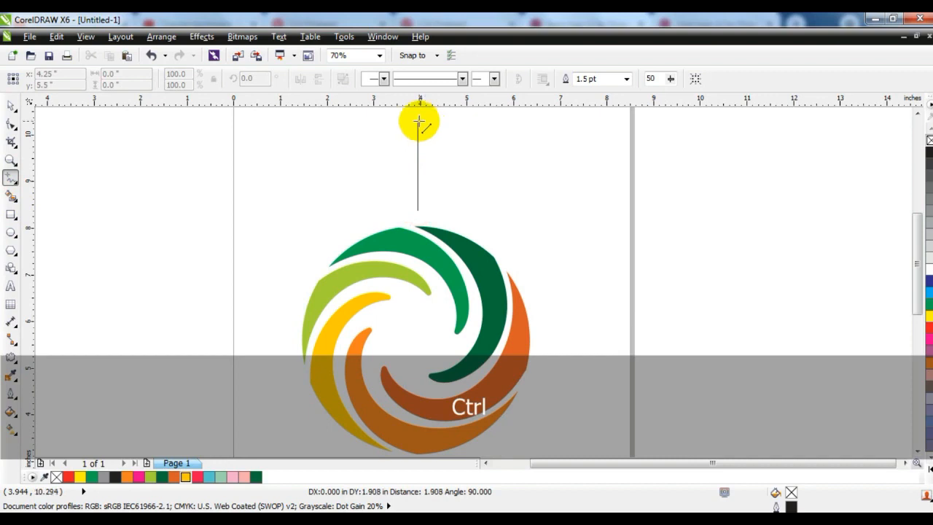
{"action": "left_click", "coordinate": [419, 118]}
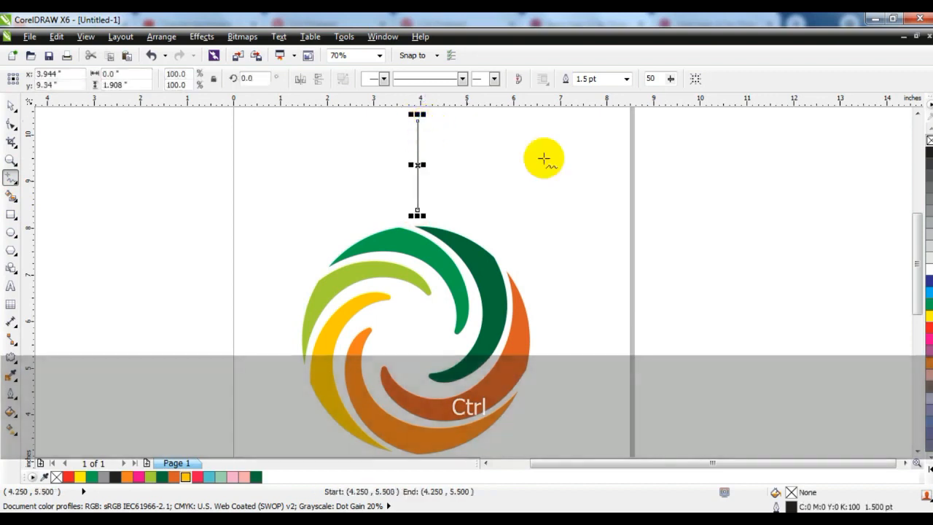
{"action": "left_click", "coordinate": [417, 120]}
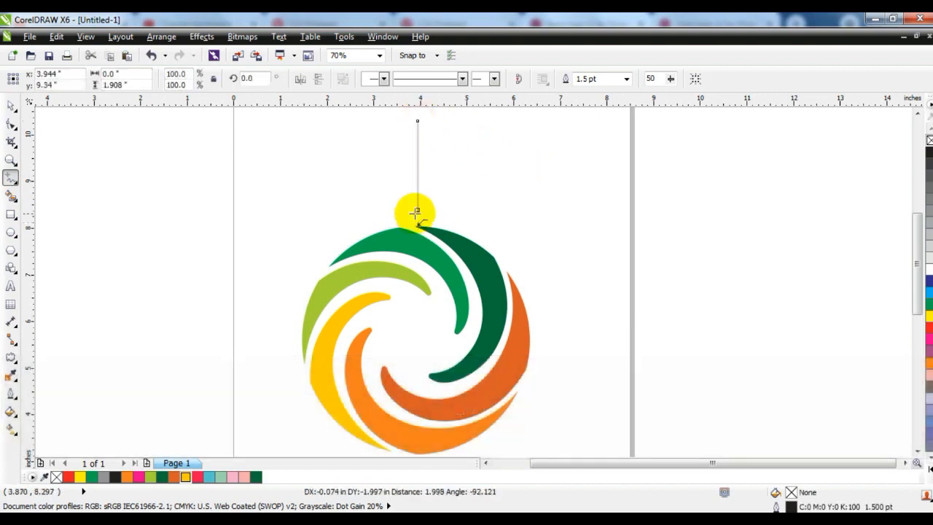
{"action": "left_click", "coordinate": [416, 212]}
- Bend the two vertical segments outward in opposite directions to form a pointed leaf outline about 0.9 inches wide
{"action": "left_click", "coordinate": [11, 123]}
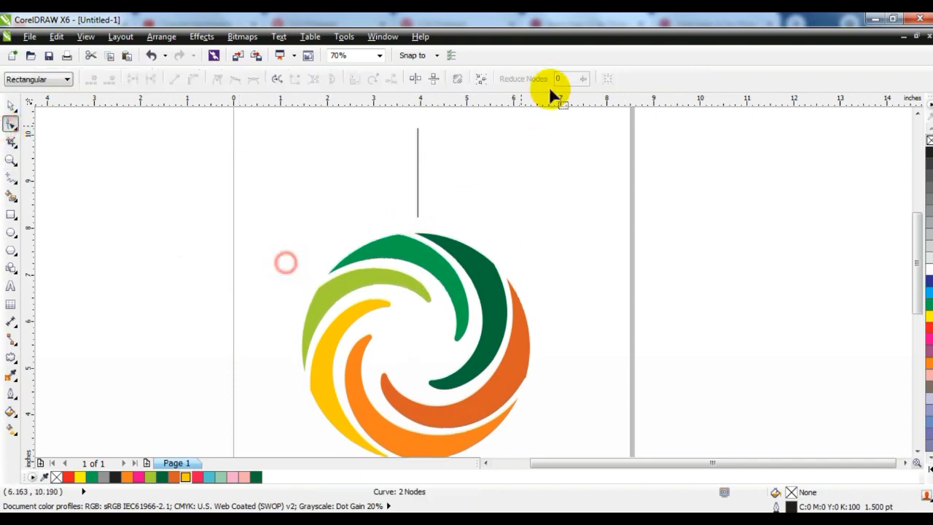
{"action": "key", "text": "shift+F2"}
{"action": "key", "text": "F3"}
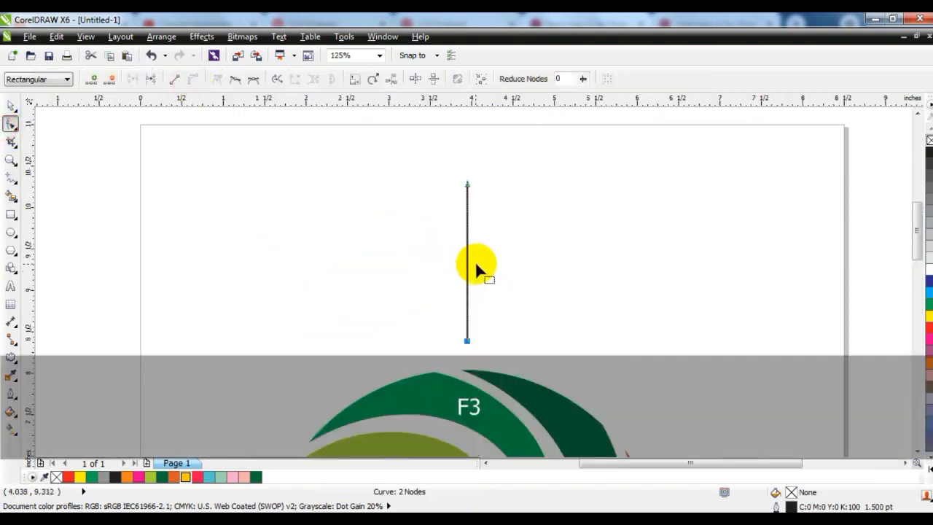
{"action": "left_click_drag", "start_coordinate": [469, 266], "coordinate": [446, 286]}
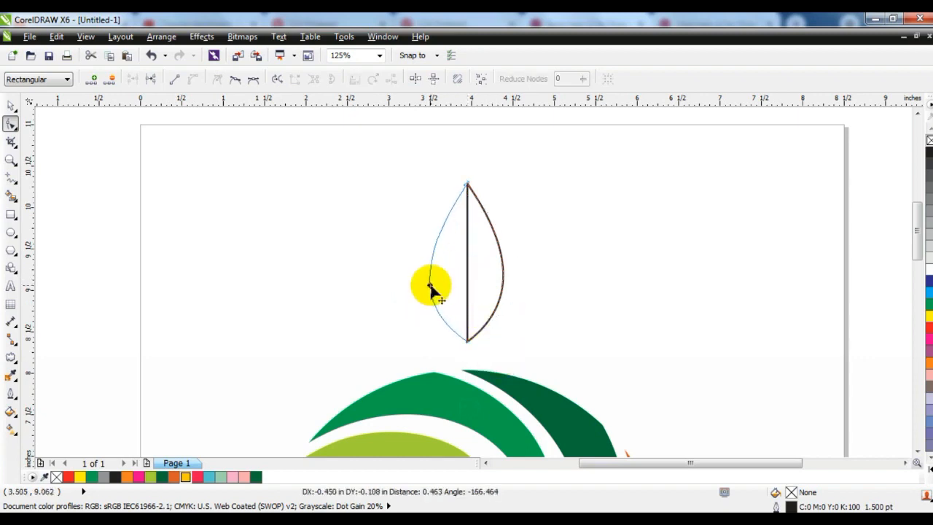
{"action": "left_click_drag", "start_coordinate": [430, 286], "coordinate": [429, 289]}
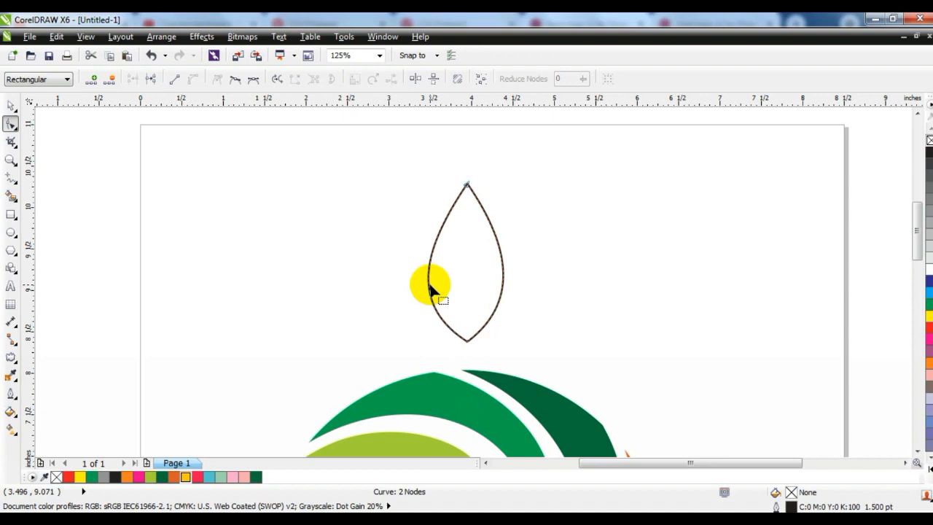
- Draw a narrow upright triangle about 1.3 inches tall inside the leaf, with its base just below the leaf's lower tip
{"action": "left_click", "coordinate": [11, 160]}
{"action": "left_click_drag", "start_coordinate": [387, 158], "coordinate": [593, 365]}
{"action": "left_click", "coordinate": [11, 179]}
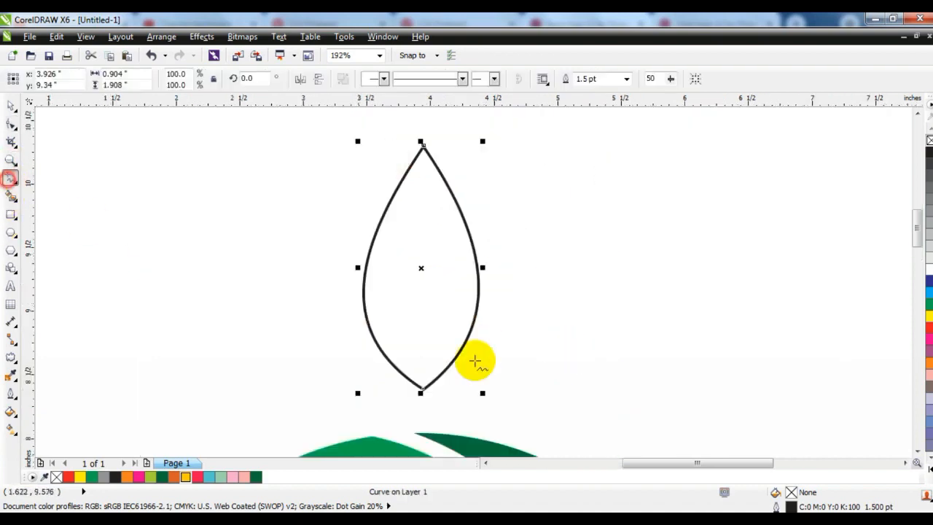
{"action": "left_click", "coordinate": [417, 392]}
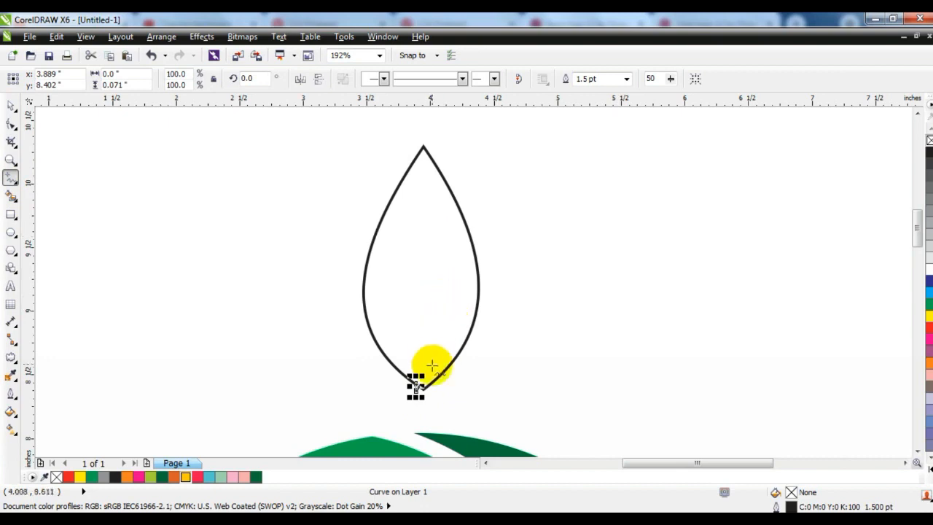
{"action": "key", "text": "ctrl+z"}
{"action": "left_click", "coordinate": [417, 390]}
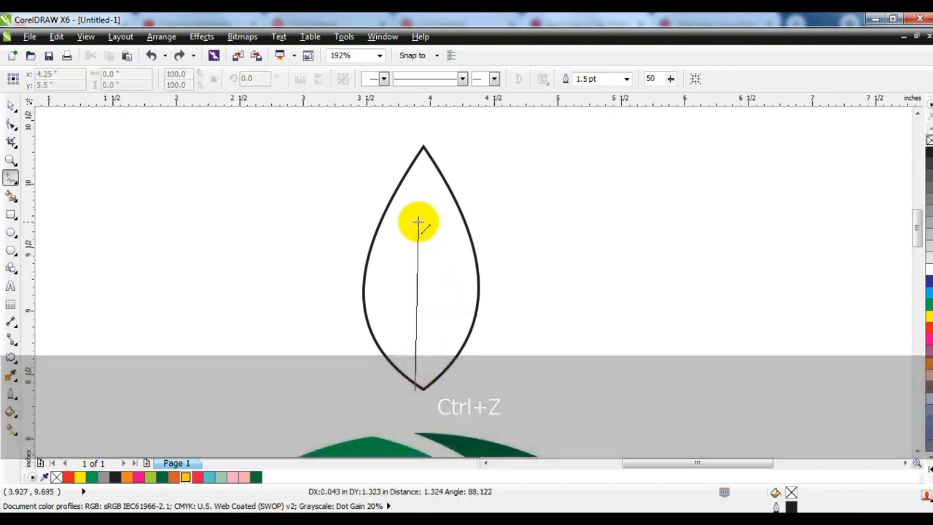
{"action": "double_click", "coordinate": [418, 218]}
{"action": "left_click", "coordinate": [430, 397]}
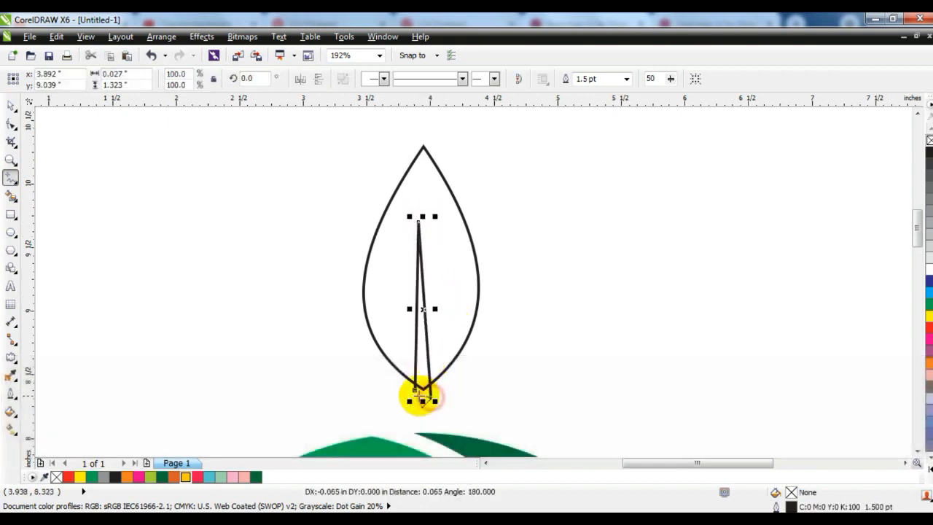
- Convert the triangle's sides to curves and bend them into a slender leaf vein, adjusting its lower corners
{"action": "left_click", "coordinate": [10, 125]}
{"action": "left_click_drag", "start_coordinate": [202, 157], "coordinate": [489, 434]}
{"action": "left_click", "coordinate": [193, 80]}
{"action": "left_click_drag", "start_coordinate": [417, 313], "coordinate": [419, 324]}
{"action": "left_click_drag", "start_coordinate": [311, 177], "coordinate": [450, 416]}
{"action": "left_click_drag", "start_coordinate": [414, 388], "coordinate": [435, 406]}
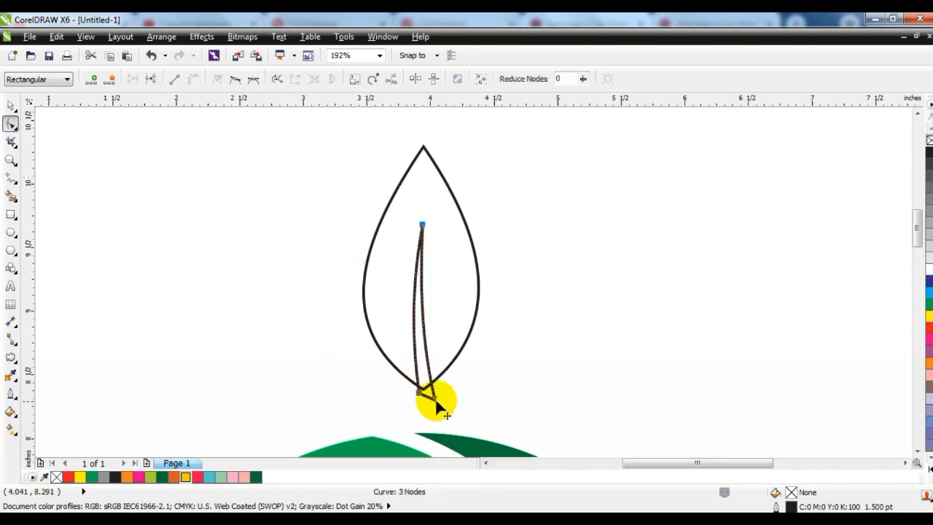
{"action": "key", "text": "Escape"}
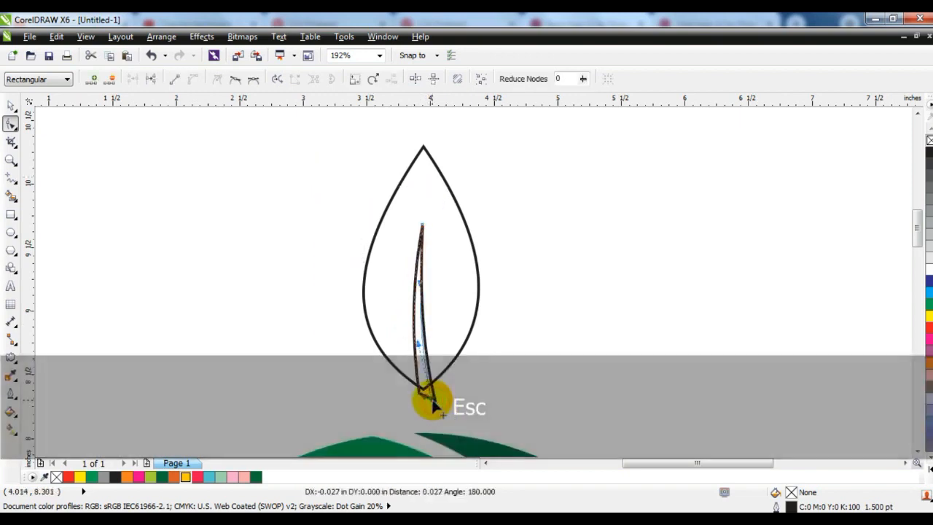
{"action": "left_click", "coordinate": [11, 105]}
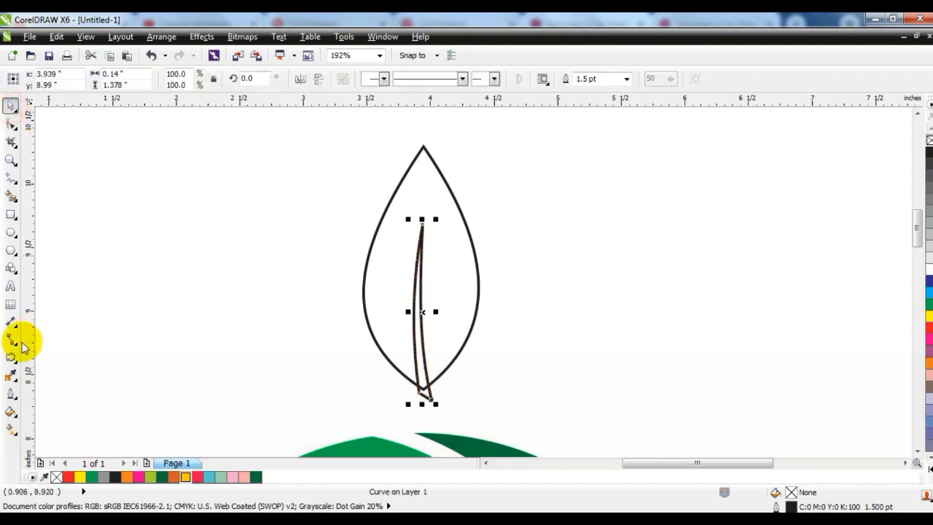
- Create a grey leaf shape around the vein with Smart Fill and move it to the right of the outlines
{"action": "left_click", "coordinate": [11, 197]}
{"action": "left_click", "coordinate": [427, 291]}
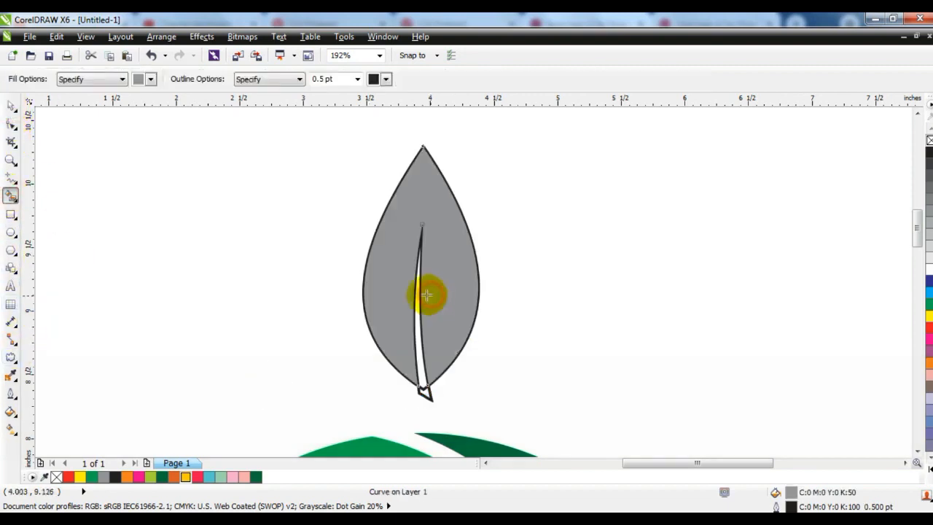
{"action": "left_click", "coordinate": [11, 106]}
{"action": "left_click_drag", "start_coordinate": [437, 240], "coordinate": [592, 239]}
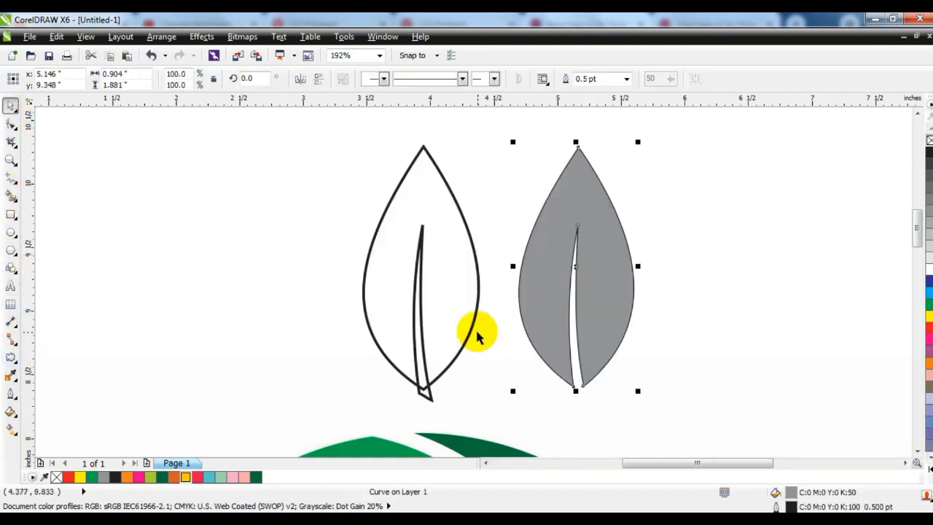
- Mirror the leaf and vein outlines horizontally, shrink and rotate them, and place them against the grey leaf's left side
{"action": "left_click_drag", "start_coordinate": [332, 143], "coordinate": [458, 275]}
{"action": "left_click", "coordinate": [299, 78]}
{"action": "left_click", "coordinate": [434, 317]}
{"action": "left_click_drag", "start_coordinate": [451, 278], "coordinate": [534, 279]}
{"action": "left_click_drag", "start_coordinate": [457, 227], "coordinate": [427, 184]}
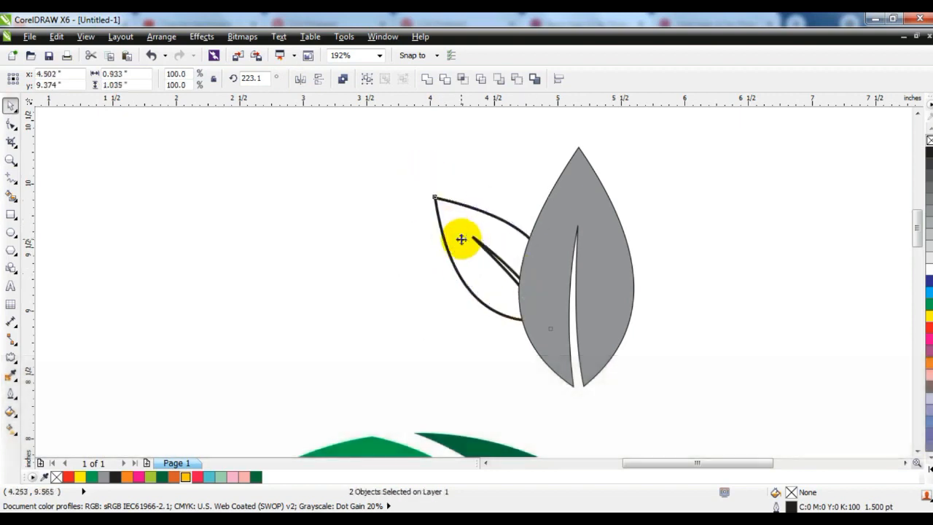
- Create a grey shape from the exposed part of the small leaf around its vein with Smart Fill
{"action": "left_click", "coordinate": [13, 181]}
{"action": "left_click", "coordinate": [487, 243]}
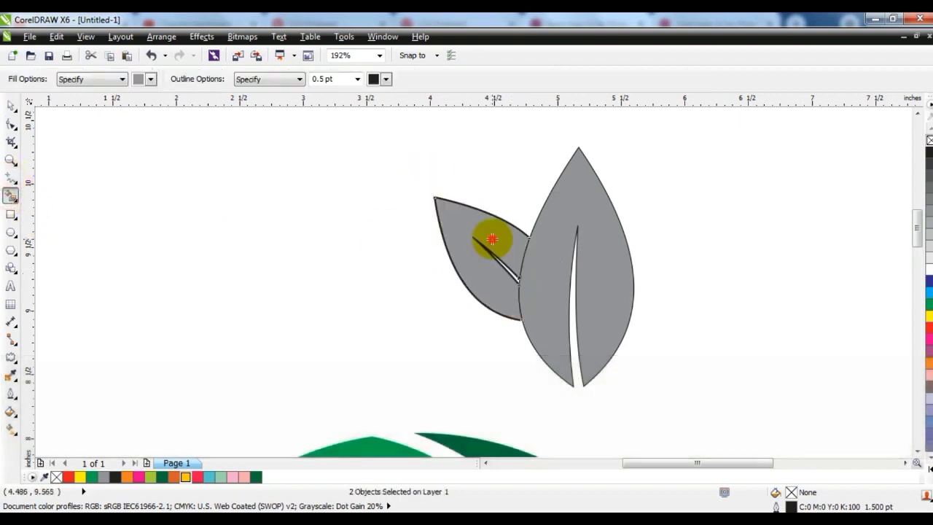
{"action": "left_click", "coordinate": [11, 106]}
{"action": "left_click", "coordinate": [149, 251]}
- Move the two filled leaves aside to the left and delete the leftover small leaf and vein outlines
{"action": "left_click", "coordinate": [483, 246]}
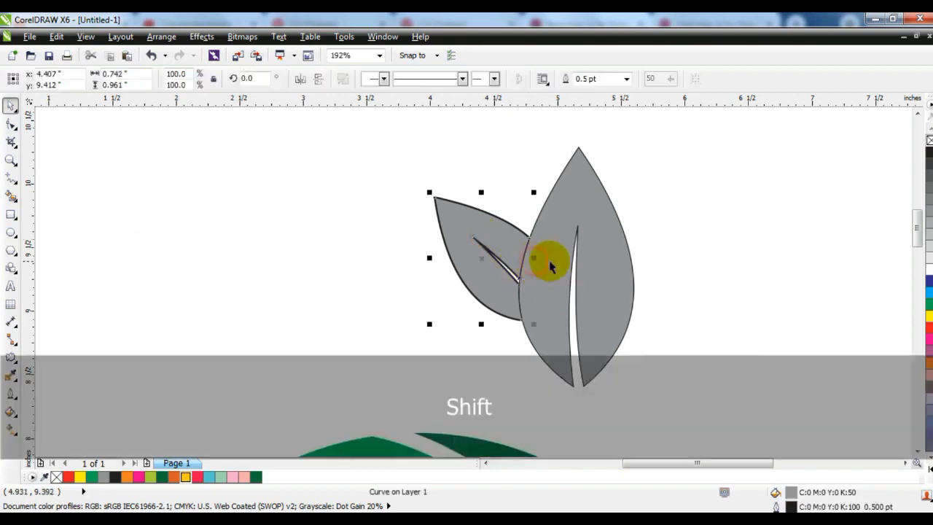
{"action": "left_click", "coordinate": [540, 265], "text": "shift"}
{"action": "left_click_drag", "start_coordinate": [540, 265], "coordinate": [361, 231]}
{"action": "left_click_drag", "start_coordinate": [417, 187], "coordinate": [606, 351]}
{"action": "key", "text": "Delete"}
- Open a narrow gap between the two leaves and place the pair above the swirl, rotated to 325.1°
{"action": "left_click_drag", "start_coordinate": [366, 290], "coordinate": [377, 284]}
{"action": "left_click", "coordinate": [260, 249], "text": "shift"}
{"action": "key", "text": "F3"}
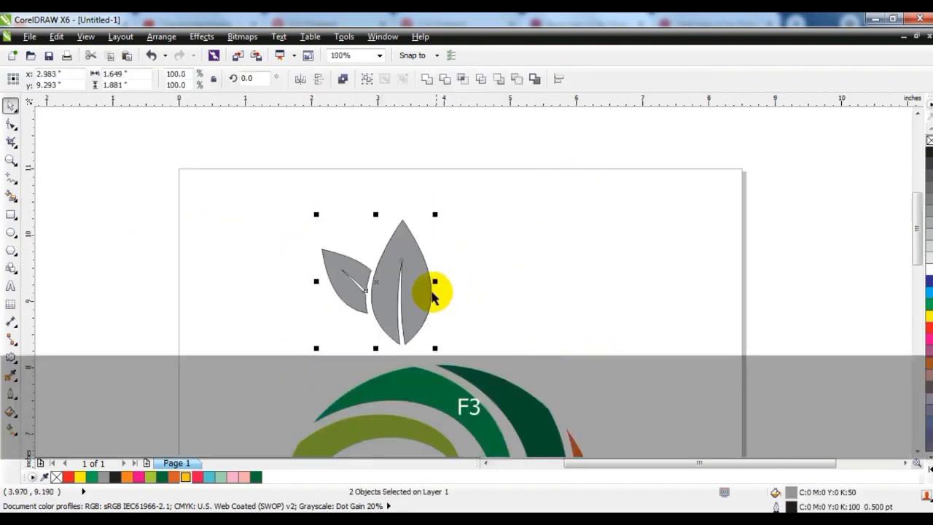
{"action": "left_click_drag", "start_coordinate": [447, 300], "coordinate": [498, 304]}
{"action": "left_click", "coordinate": [498, 304]}
{"action": "left_click_drag", "start_coordinate": [516, 226], "coordinate": [523, 275]}
{"action": "left_click", "coordinate": [486, 324]}
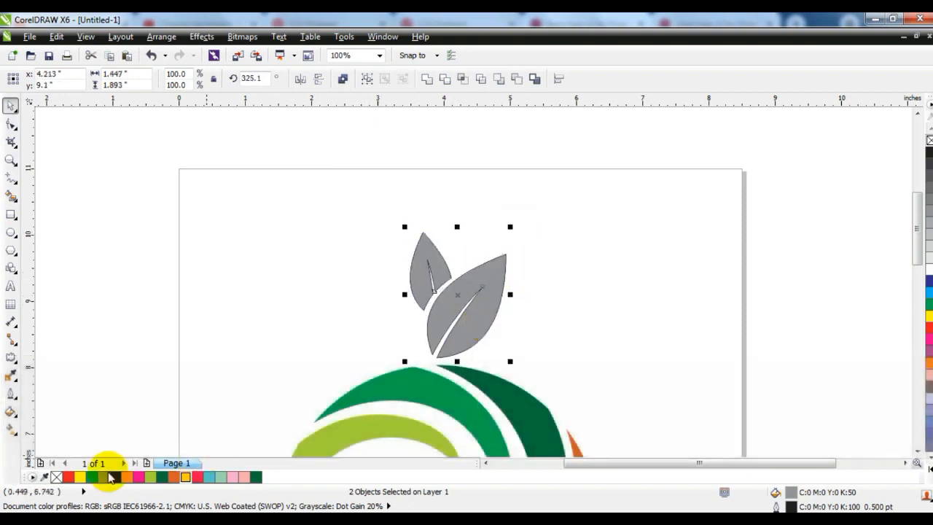
- Fill both leaves with green, remove their outlines and deselect everything to show the complete logo
{"action": "left_click", "coordinate": [93, 477]}
{"action": "key", "text": "F3"}
{"action": "key", "text": "Escape"}
{"action": "left_click_drag", "start_coordinate": [645, 364], "coordinate": [429, 192]}
{"action": "key", "text": "shift+F2"}
{"action": "key", "text": "Escape"}
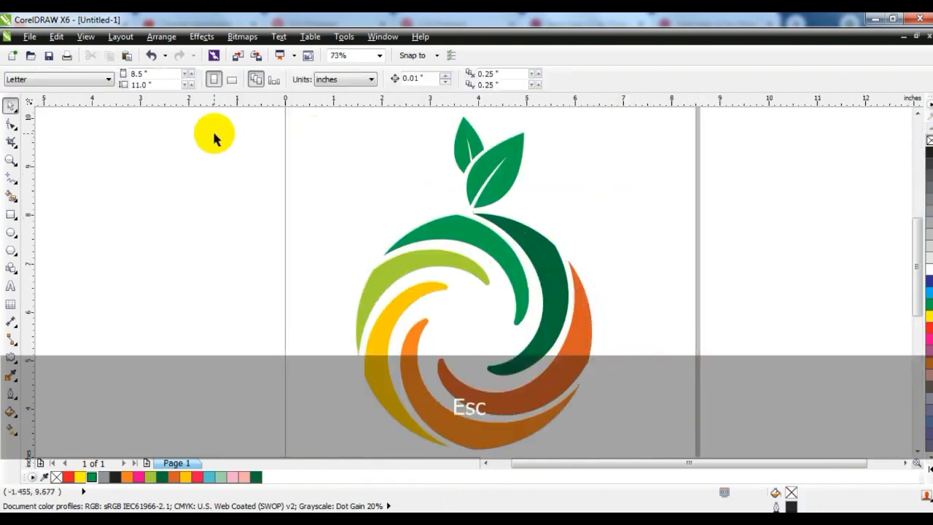